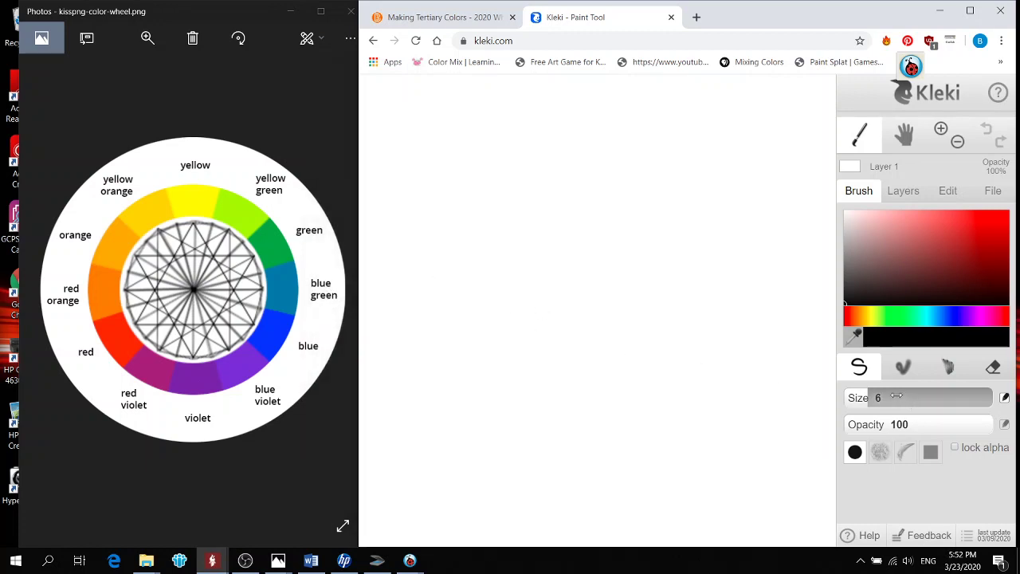
# - Enlarge the brush to size 139, lower its opacity, and stamp two test dots
pyautogui.moveTo(897, 396); pyautogui.dragTo(968, 400)
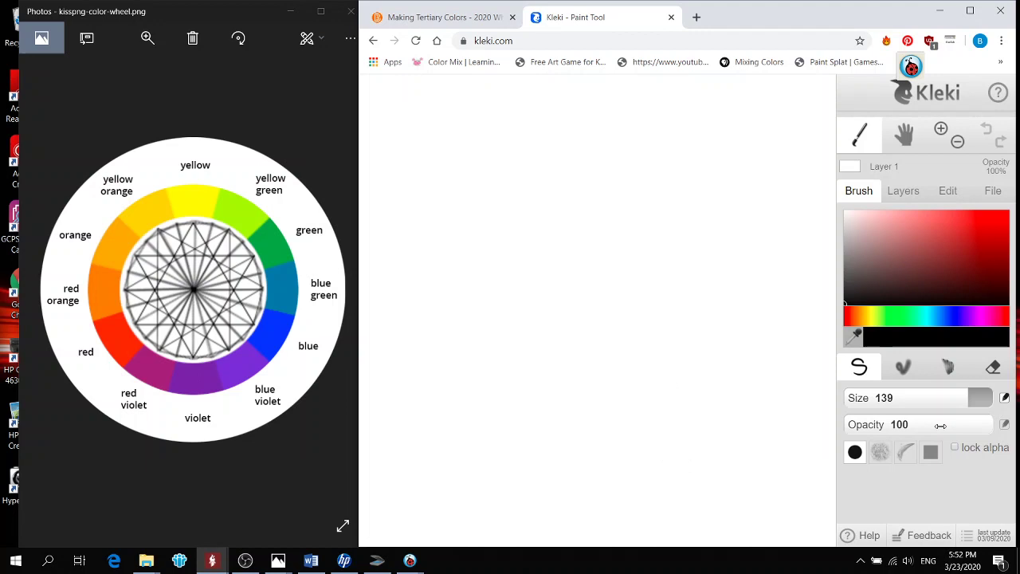
pyautogui.moveTo(991, 425)
pyautogui.mouseDown()
pyautogui.moveTo(867, 425)
pyautogui.moveTo(900, 425)
pyautogui.mouseUp()
pyautogui.click(503, 273)
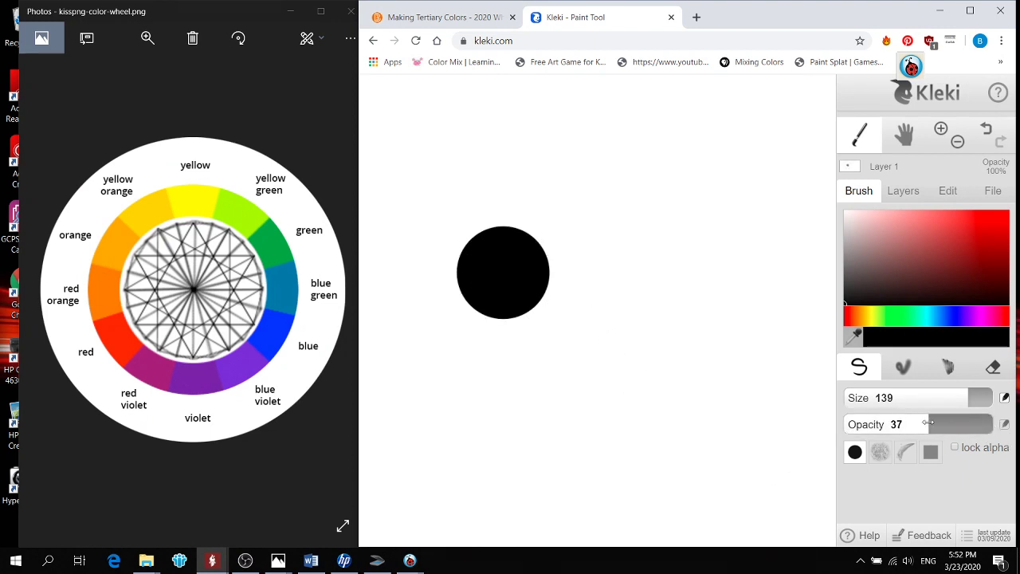
pyautogui.click(690, 281)
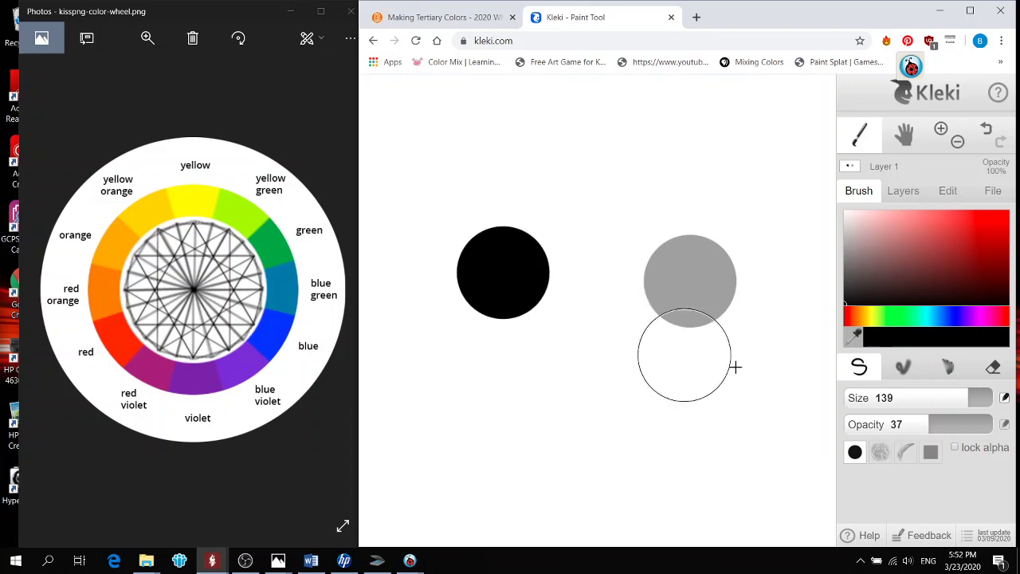
# - Undo both test dots and set the brush opacity to about half, 51
pyautogui.click(987, 134)
pyautogui.click(988, 134)
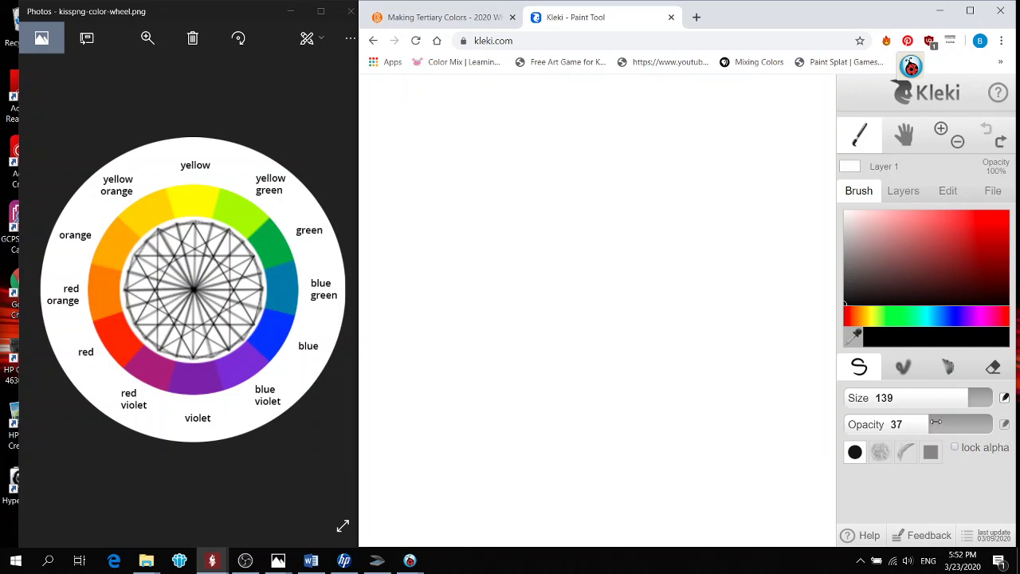
pyautogui.moveTo(936, 423)
pyautogui.mouseDown()
pyautogui.moveTo(953, 422)
pyautogui.moveTo(945, 423)
pyautogui.mouseUp()
# - Choose bright yellow and paint a solid yellow circle at the canvas left
pyautogui.moveTo(878, 321); pyautogui.dragTo(868, 318)
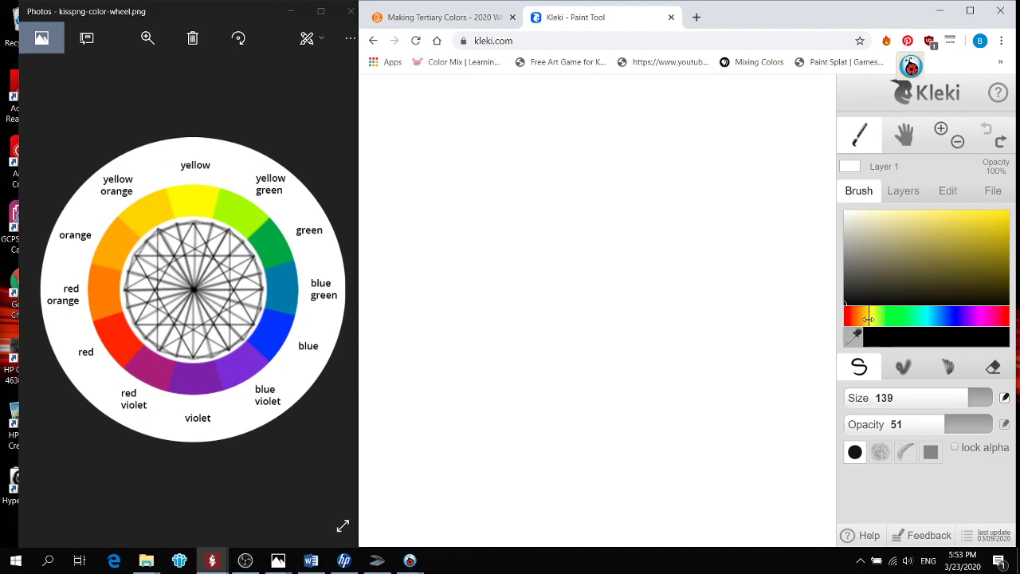
pyautogui.moveTo(990, 233); pyautogui.dragTo(1010, 209)
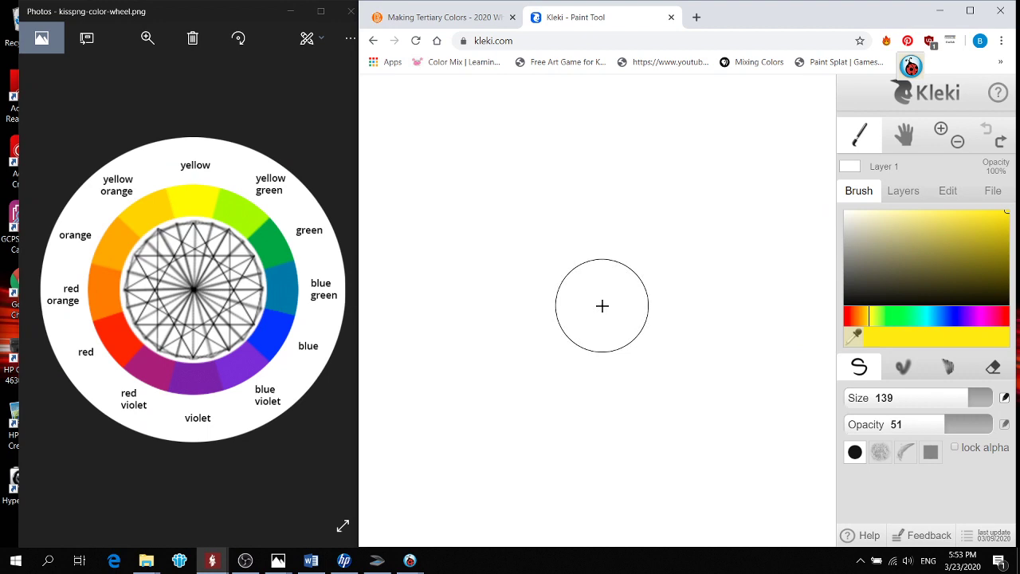
pyautogui.click(425, 229)
pyautogui.click(426, 229)
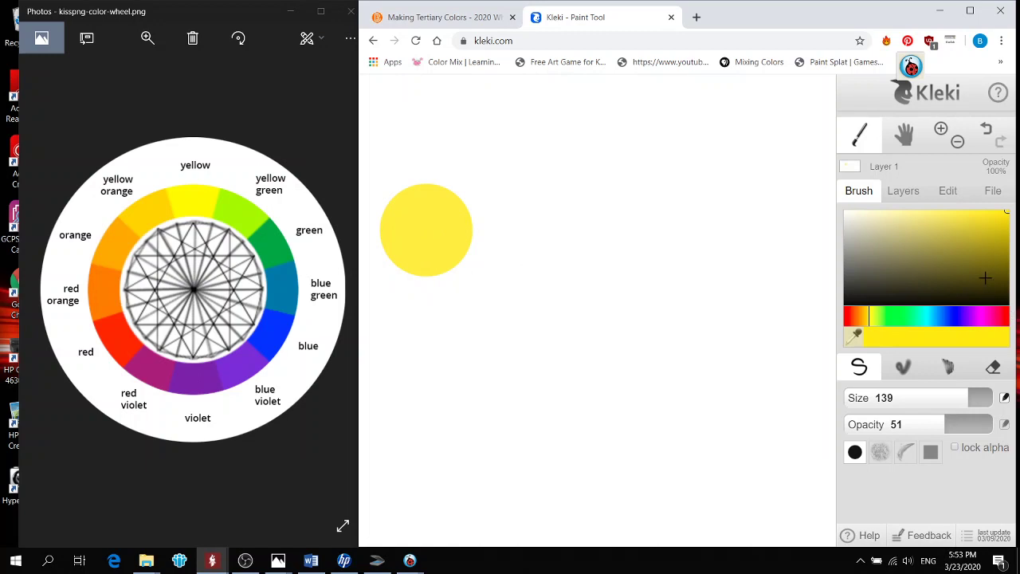
# - Glaze the yellow circle with translucent dark green to make yellow-green
pyautogui.moveTo(880, 318)
pyautogui.mouseDown()
pyautogui.moveTo(897, 318)
pyautogui.moveTo(874, 318)
pyautogui.moveTo(883, 318)
pyautogui.mouseUp()
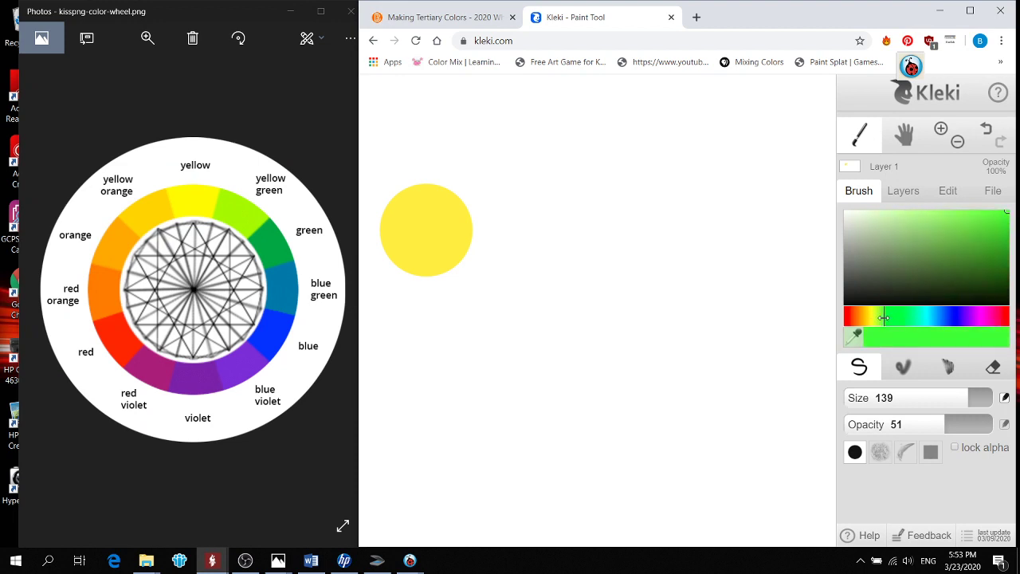
pyautogui.moveTo(1009, 247); pyautogui.dragTo(1008, 259)
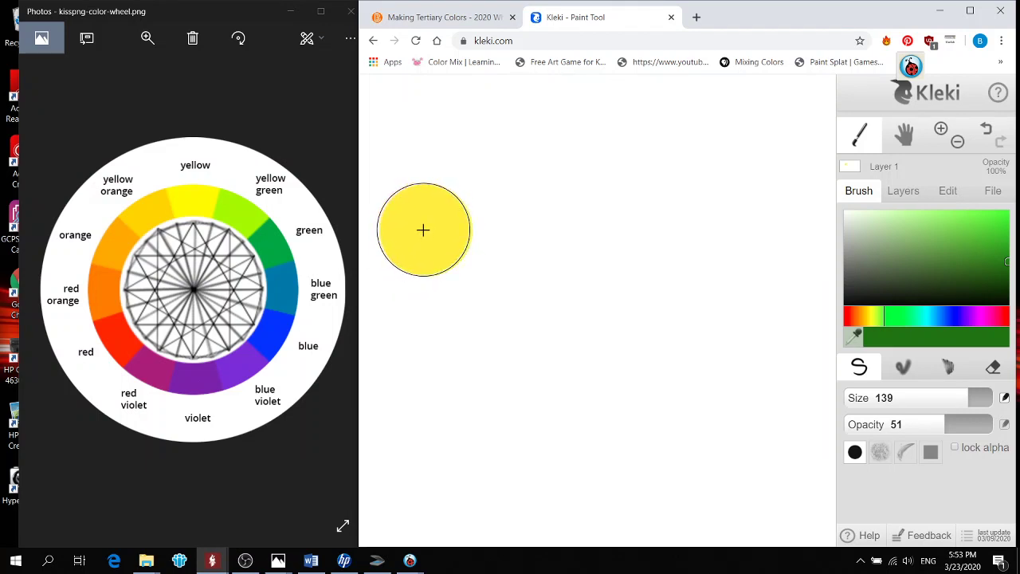
pyautogui.click(429, 231)
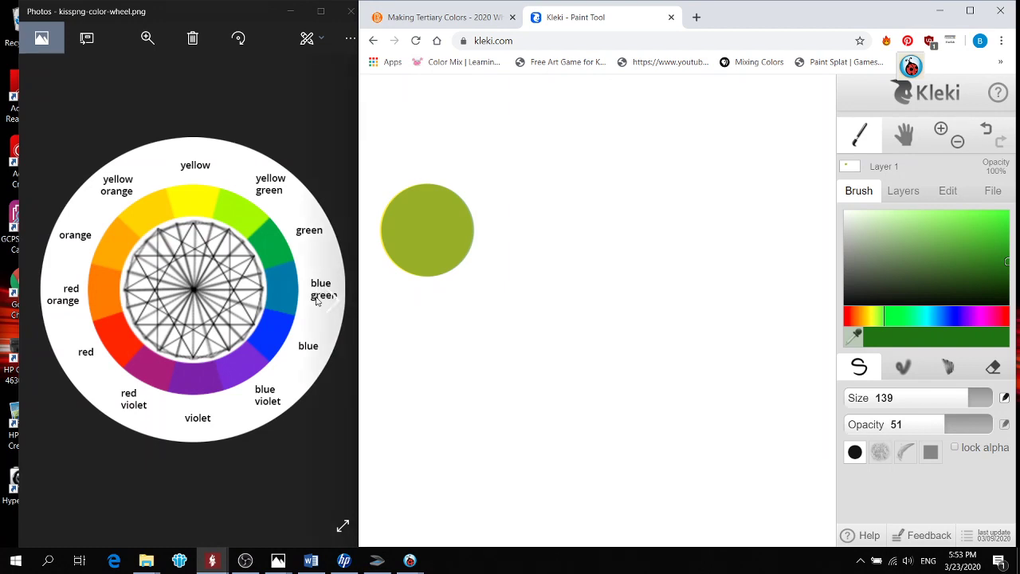
# - Choose bright blue and paint a circle right of the yellow-green one
pyautogui.click(957, 319)
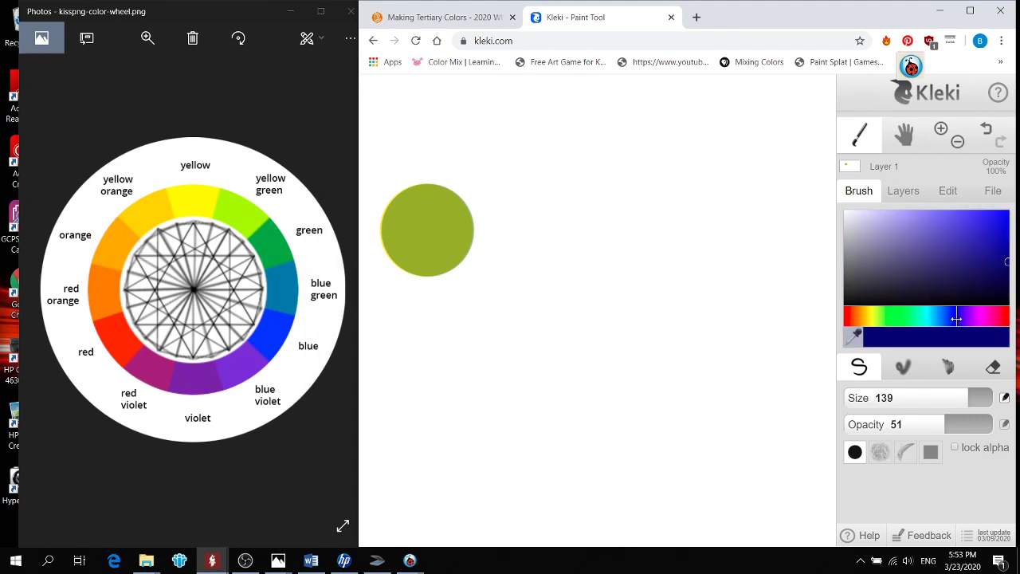
pyautogui.click(953, 317)
pyautogui.moveTo(969, 240); pyautogui.dragTo(1011, 210)
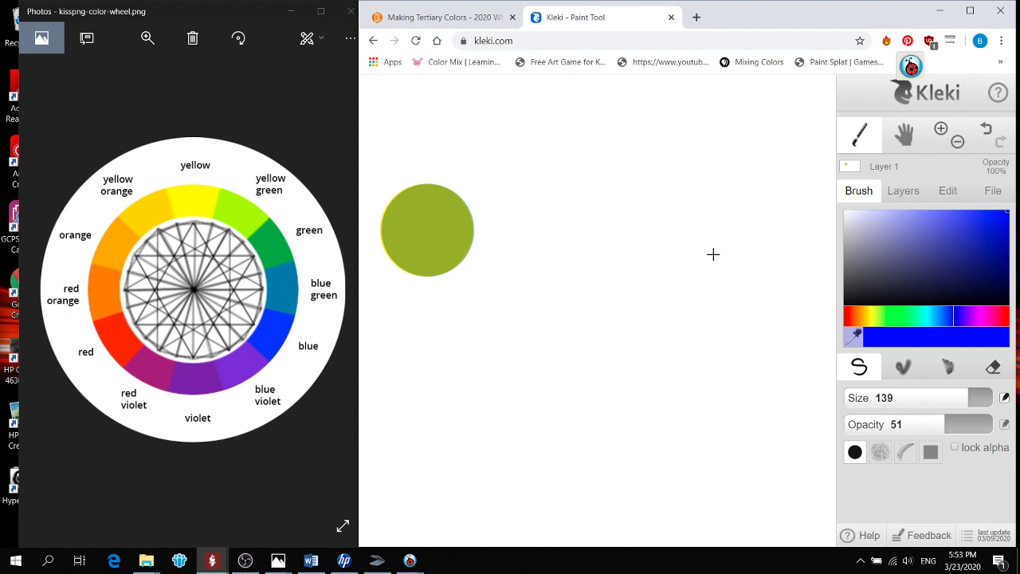
pyautogui.click(543, 233)
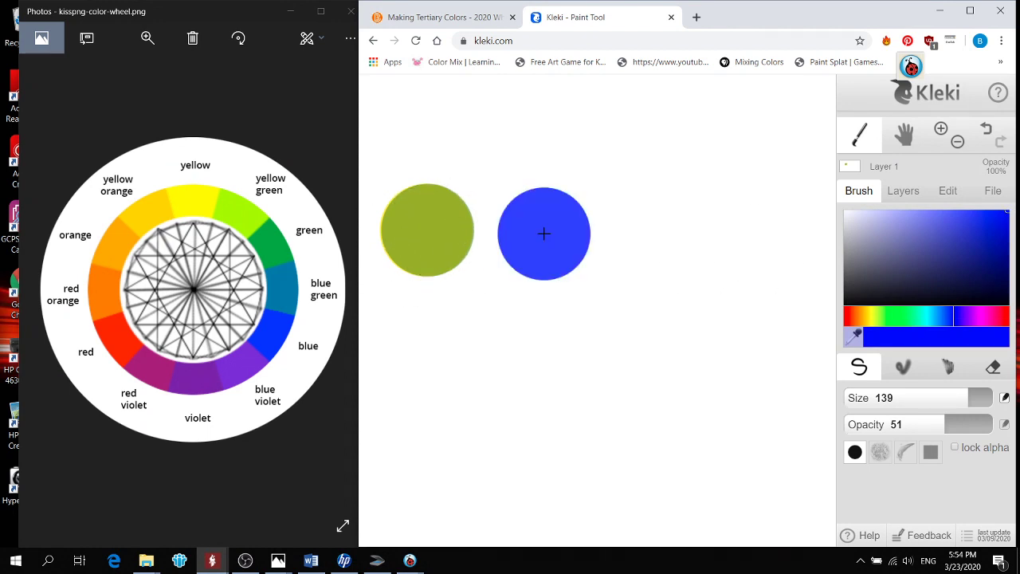
# - Glaze the blue circle with darker green to make blue-green
pyautogui.click(893, 315)
pyautogui.moveTo(893, 314); pyautogui.dragTo(883, 315)
pyautogui.moveTo(1008, 257)
pyautogui.mouseDown()
pyautogui.moveTo(1006, 267)
pyautogui.moveTo(1007, 253)
pyautogui.mouseUp()
pyautogui.moveTo(872, 318); pyautogui.dragTo(891, 315)
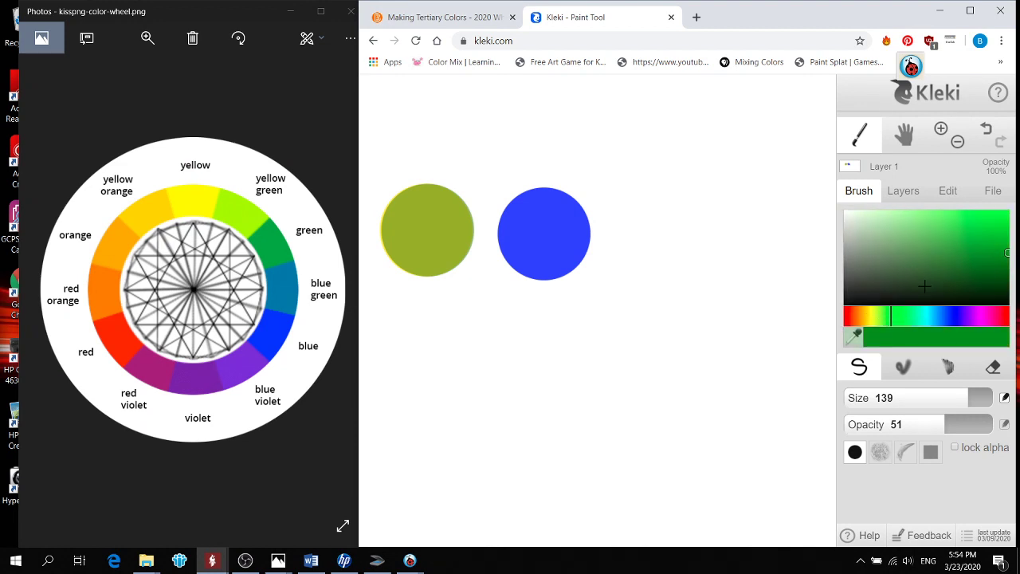
pyautogui.click(544, 234)
# - Paint a blue circle at the top row's right end and glaze it violet for blue-violet
pyautogui.click(958, 322)
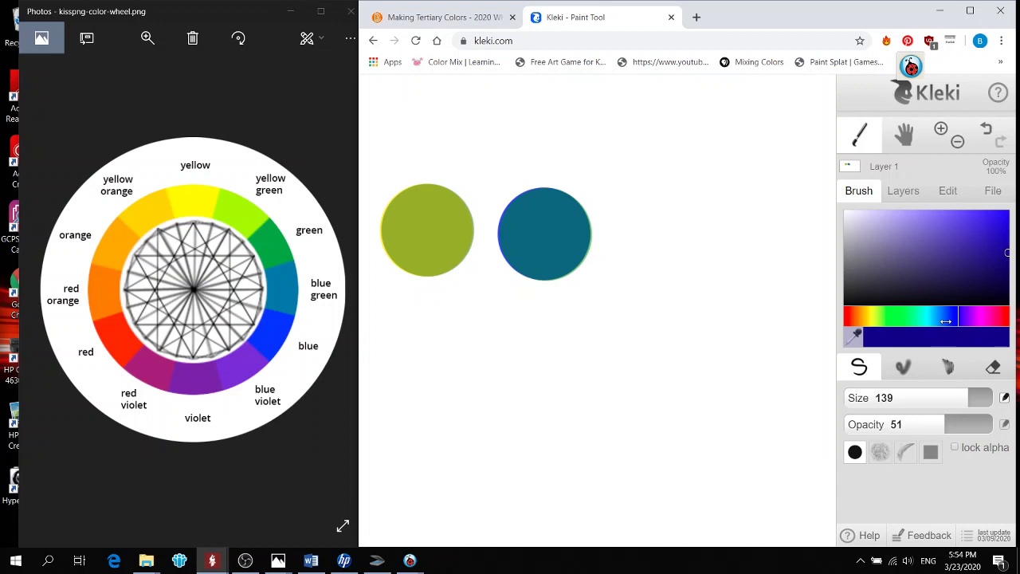
pyautogui.click(951, 321)
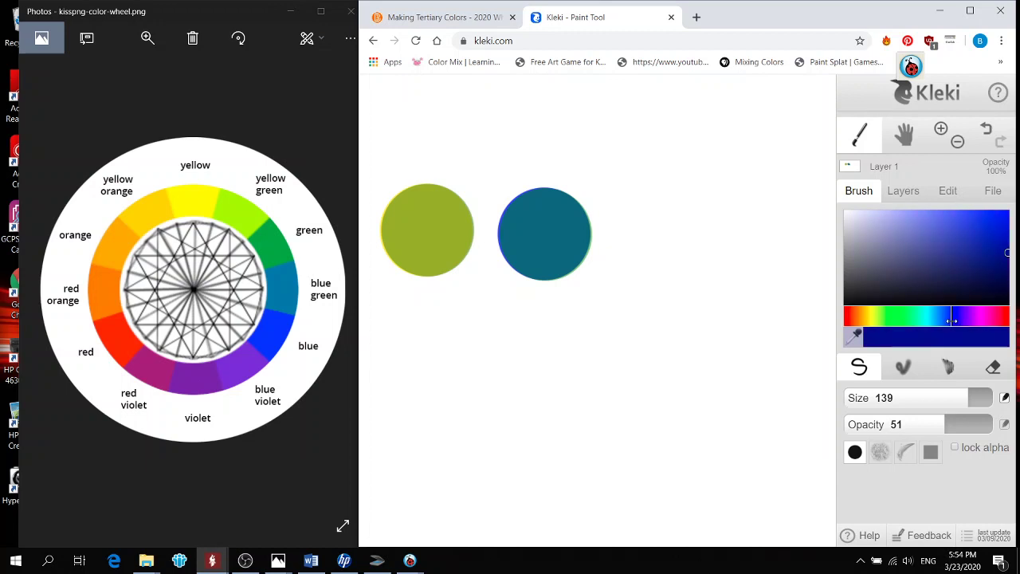
pyautogui.click(1012, 242)
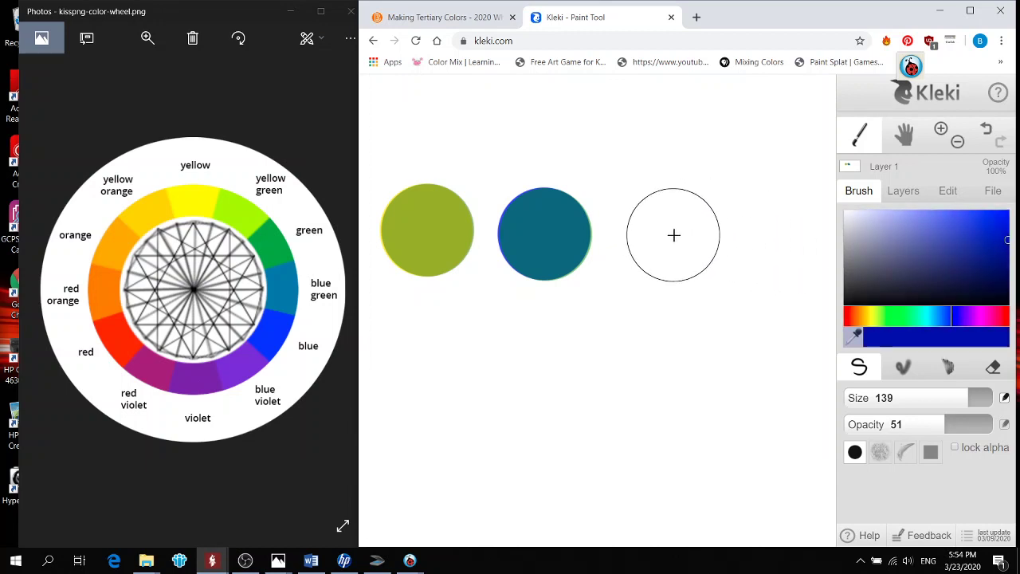
pyautogui.click(675, 236)
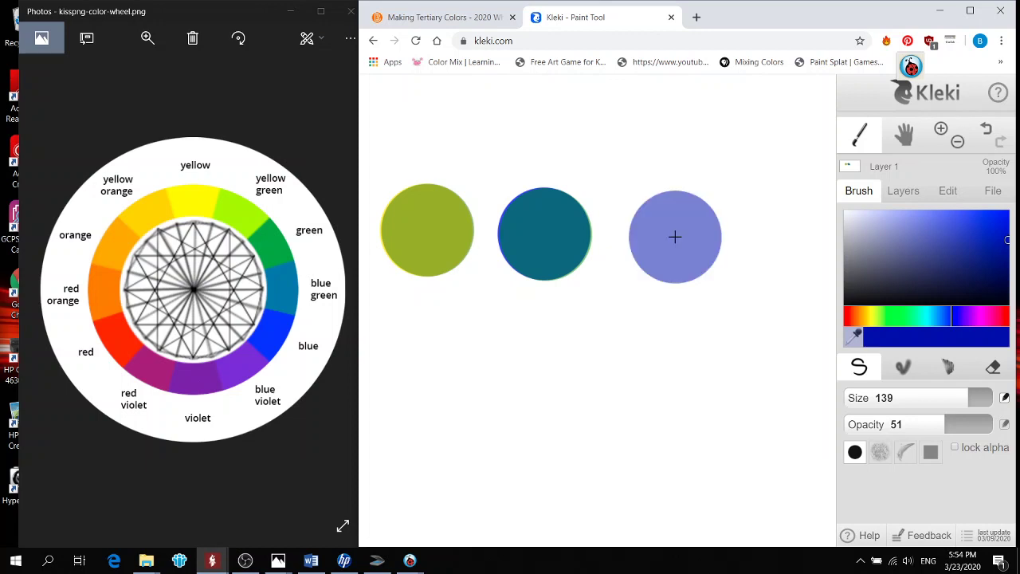
pyautogui.click(675, 237)
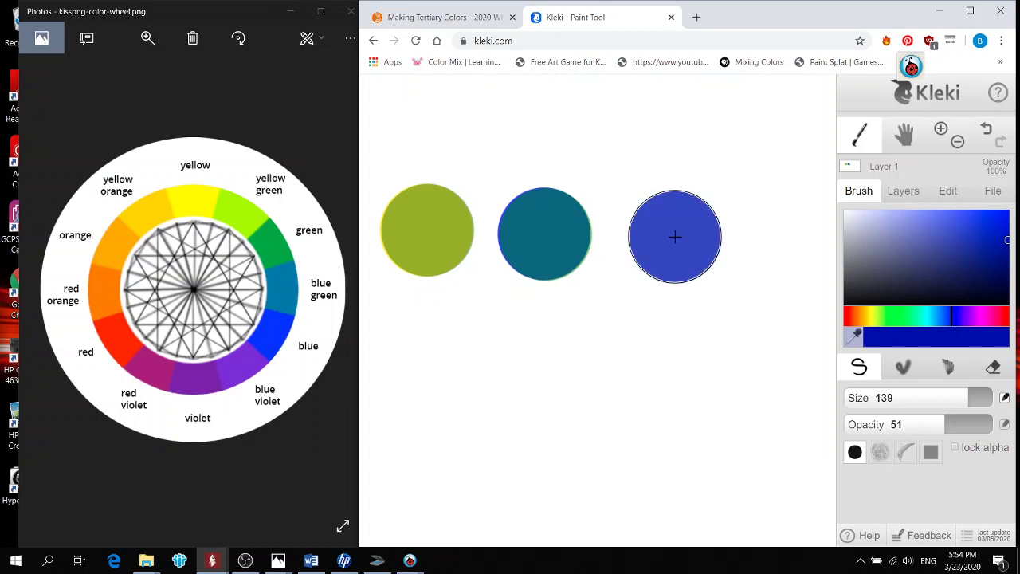
pyautogui.click(966, 316)
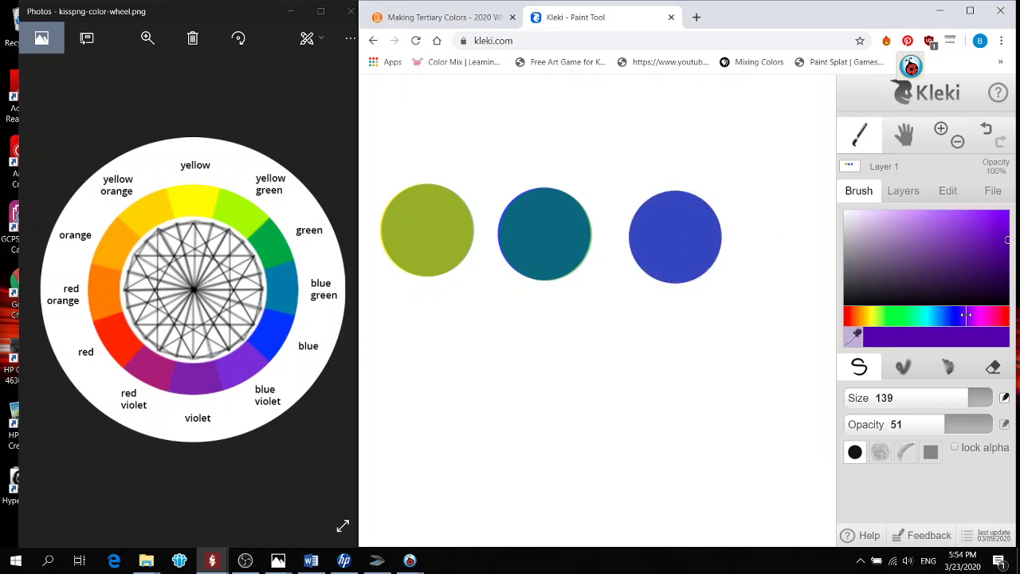
pyautogui.click(675, 236)
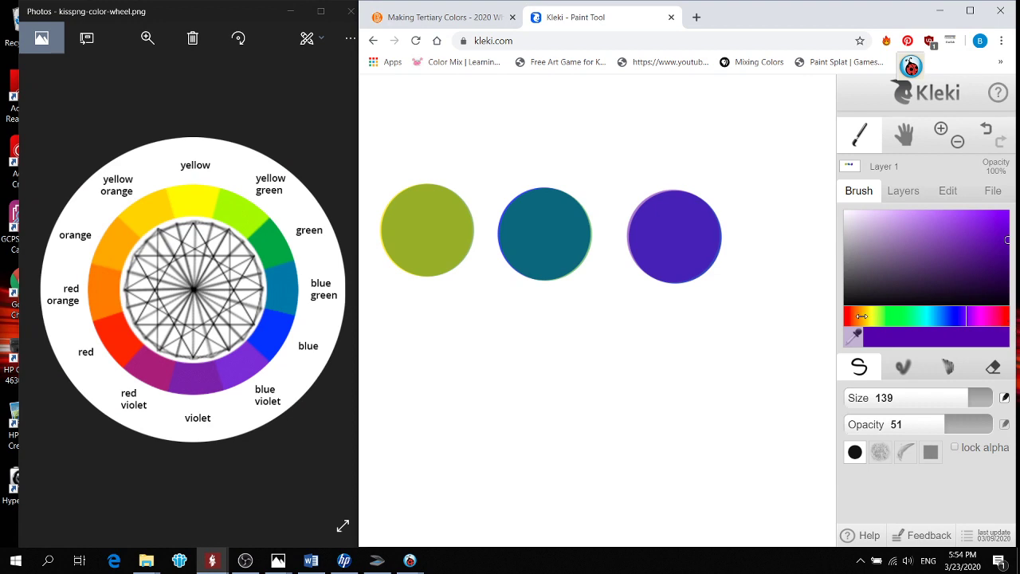
# - Paint a red circle below the yellow-green one and glaze it purple for red-violet
pyautogui.moveTo(862, 316); pyautogui.dragTo(845, 316)
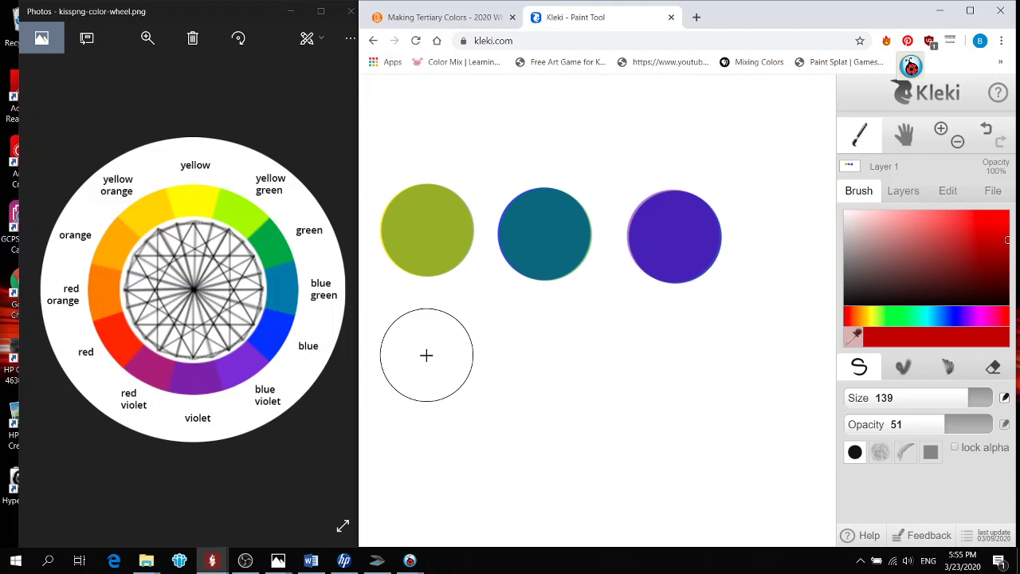
pyautogui.click(427, 355)
pyautogui.click(427, 355)
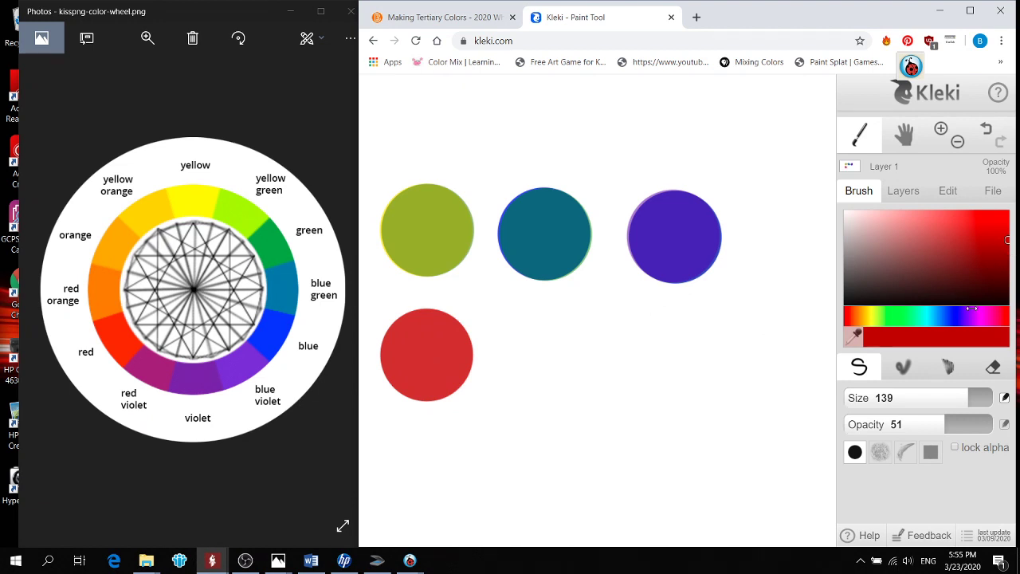
pyautogui.click(970, 316)
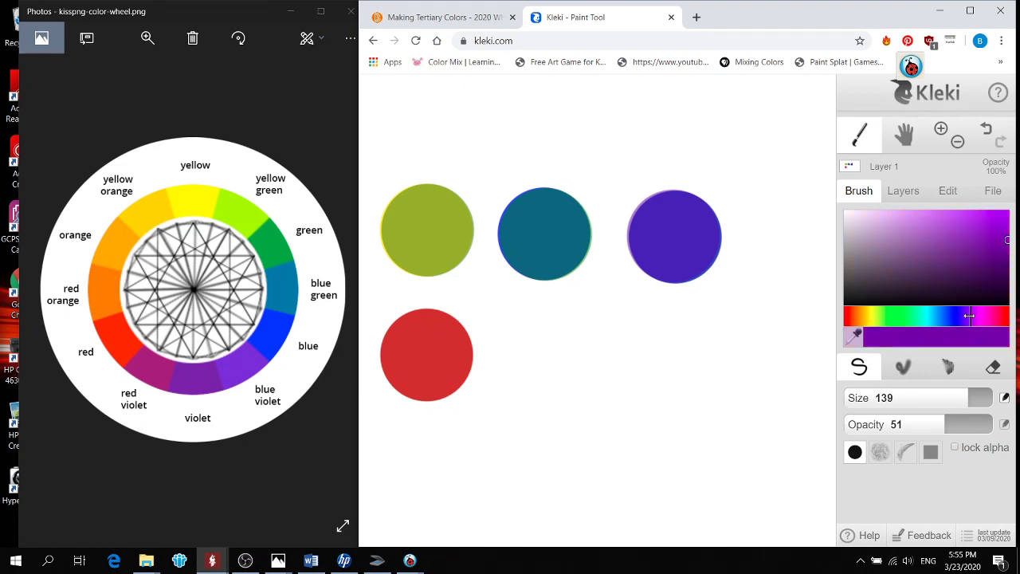
pyautogui.click(424, 354)
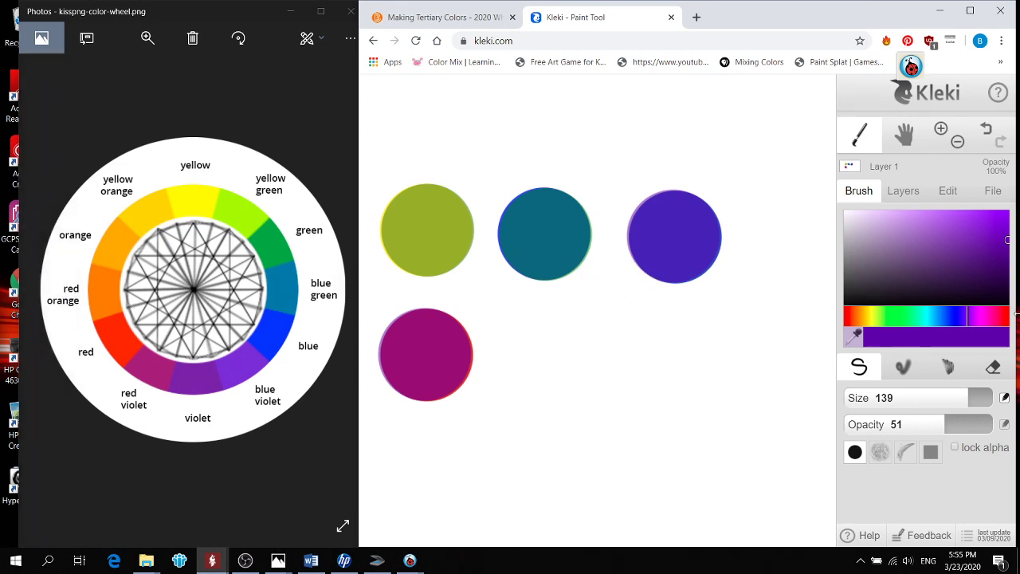
# - Paint a red circle below the blue-green one and cover it with bright orange for red-orange
pyautogui.moveTo(938, 326); pyautogui.dragTo(808, 321)
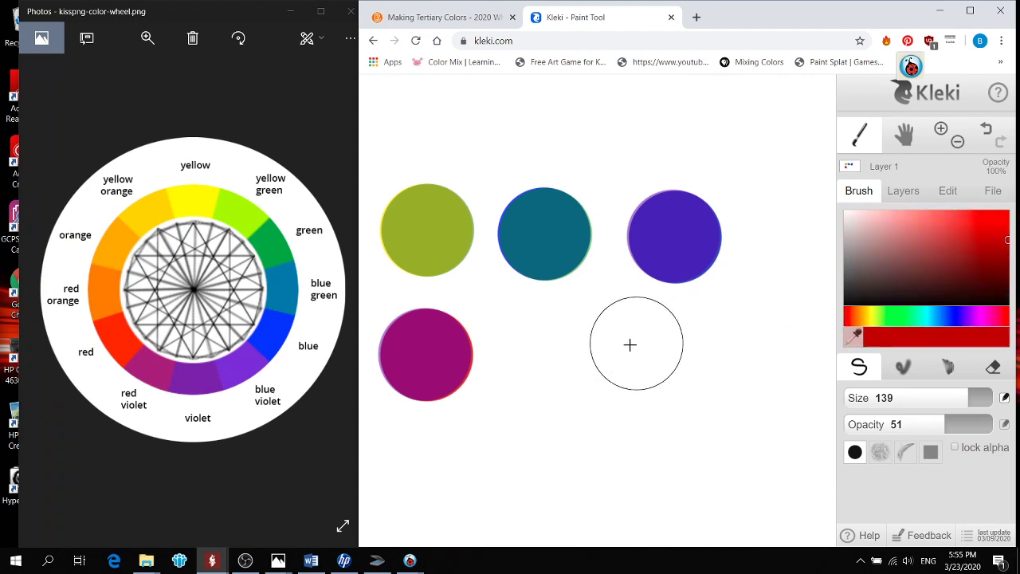
pyautogui.click(551, 355)
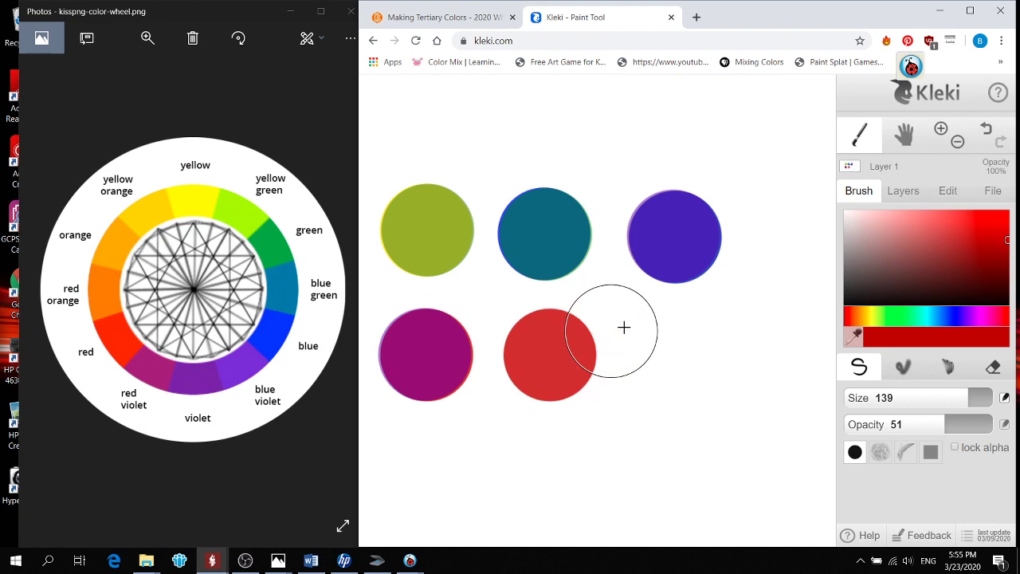
pyautogui.click(854, 316)
pyautogui.moveTo(994, 243); pyautogui.dragTo(1008, 215)
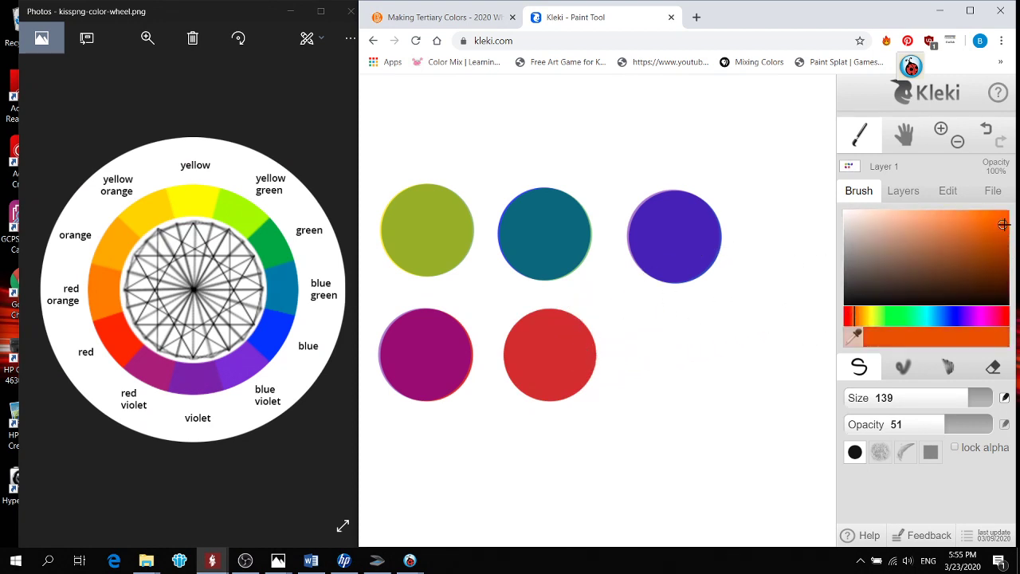
pyautogui.click(551, 354)
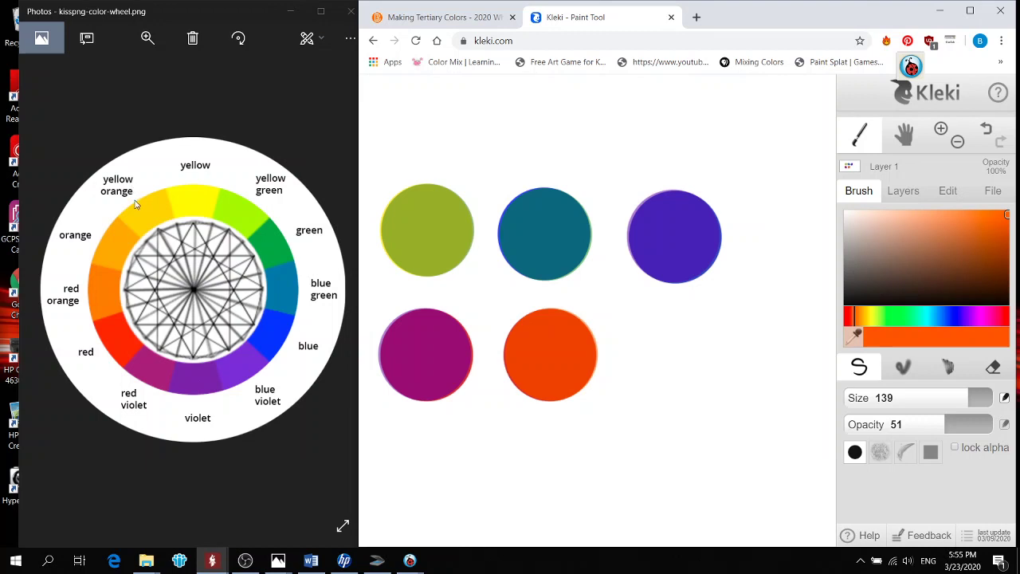
# - Paint a yellow circle at the bottom row's right end and glaze it bright orange for yellow-orange
pyautogui.moveTo(866, 319); pyautogui.dragTo(871, 319)
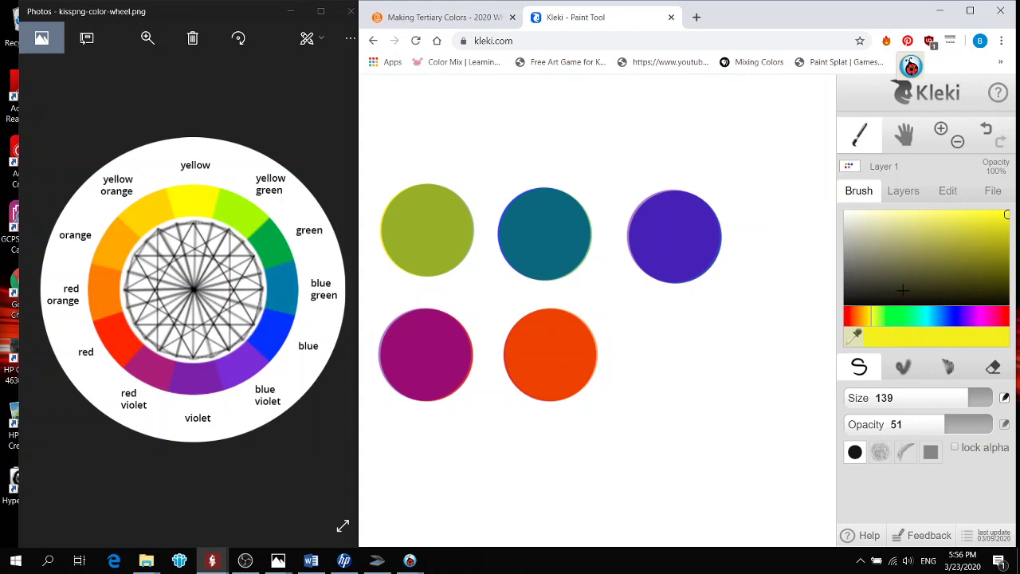
pyautogui.click(681, 355)
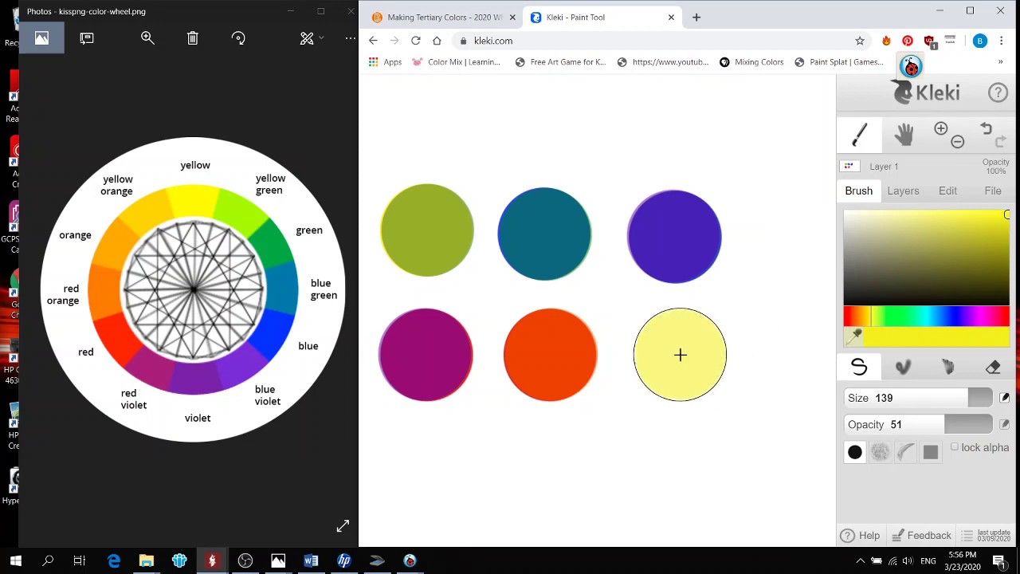
pyautogui.click(680, 354)
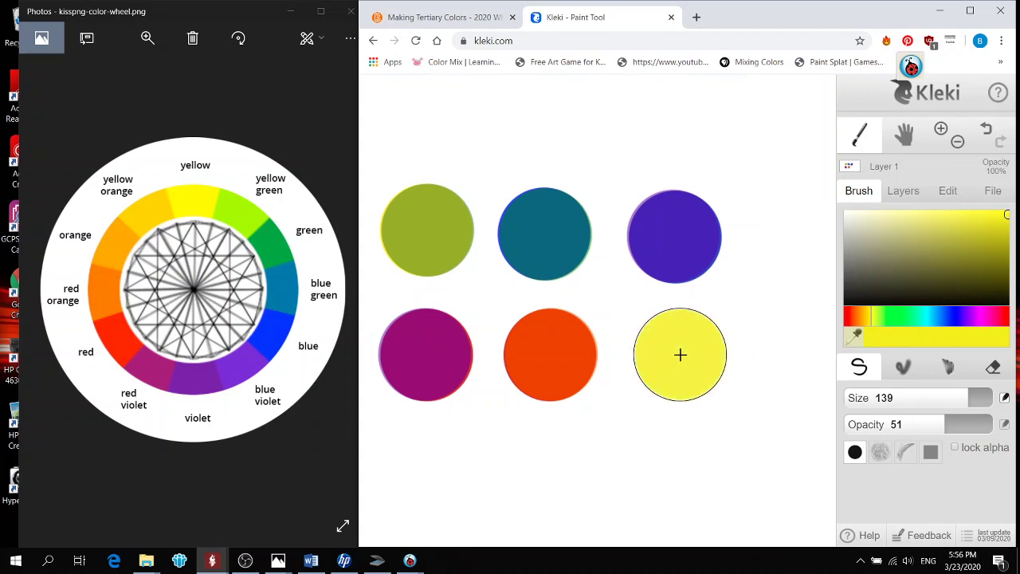
pyautogui.click(858, 318)
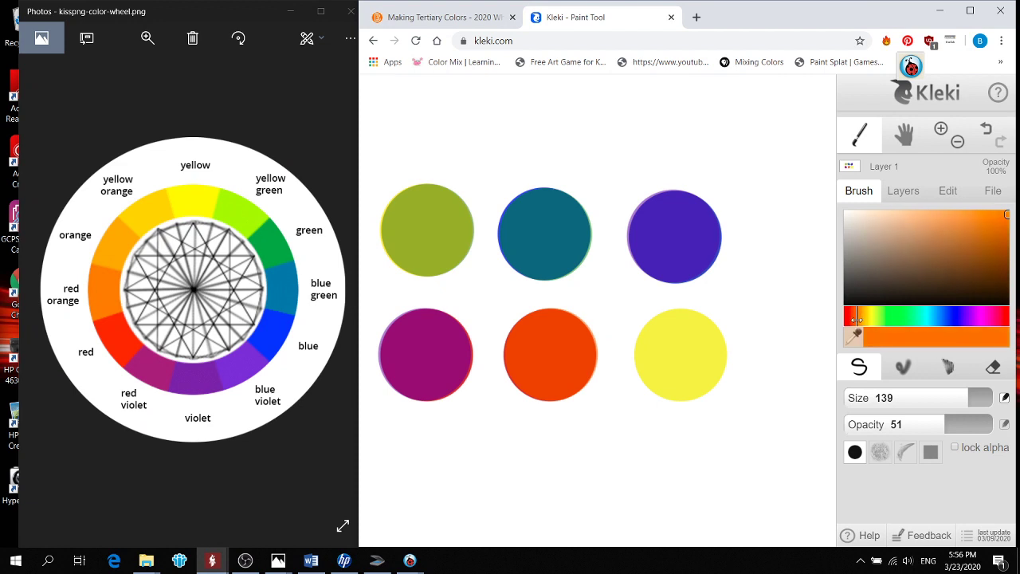
pyautogui.click(997, 218)
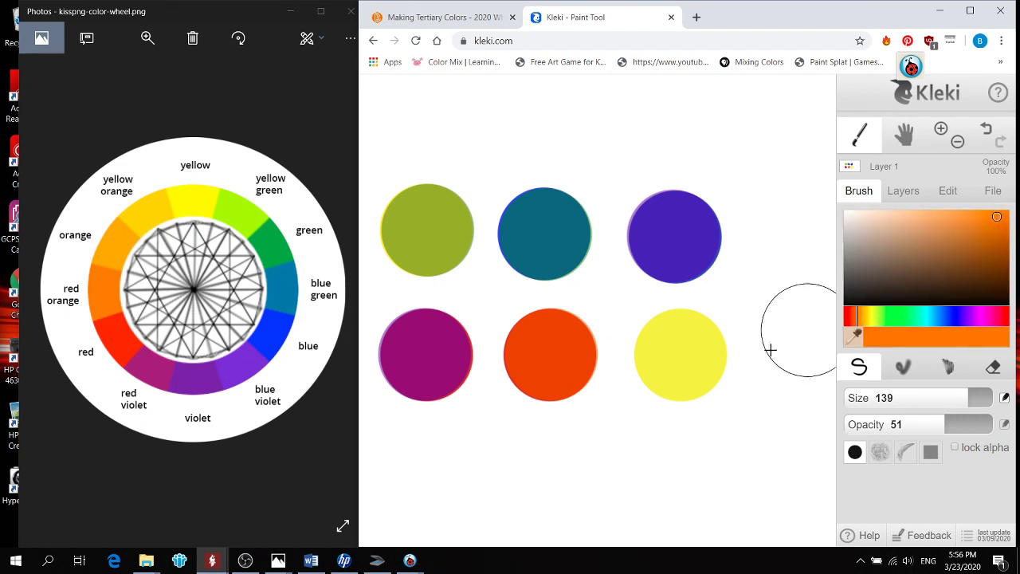
pyautogui.click(681, 356)
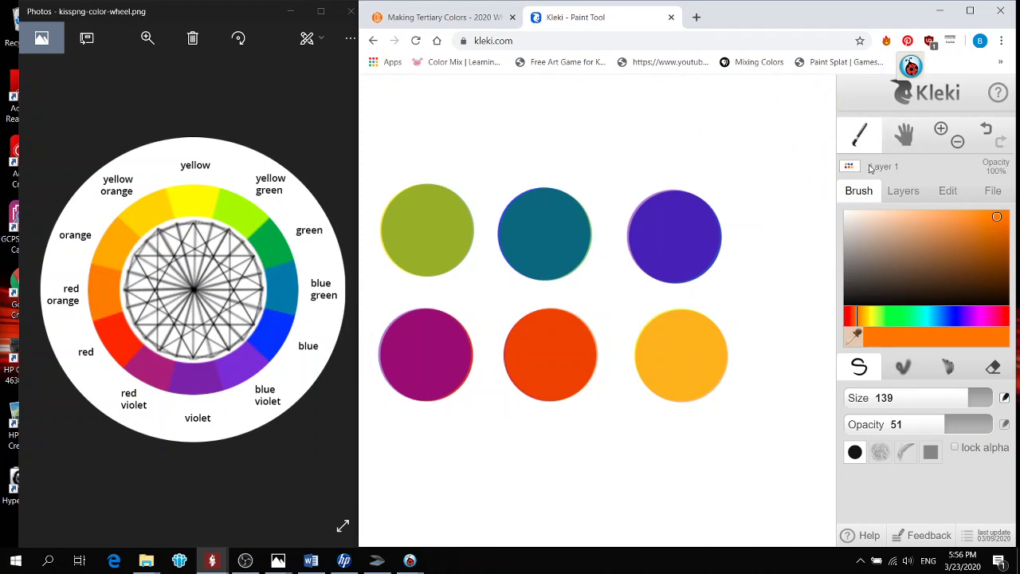
# - Maximize the browser and save the painting from the File menu as 2020_03_23_Kleki.png
pyautogui.click(969, 11)
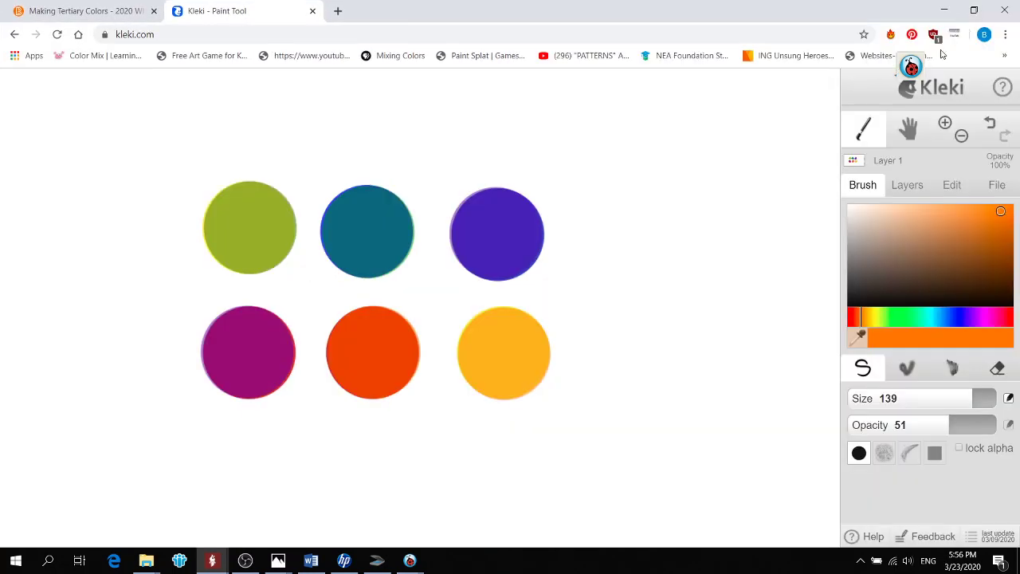
pyautogui.click(1000, 188)
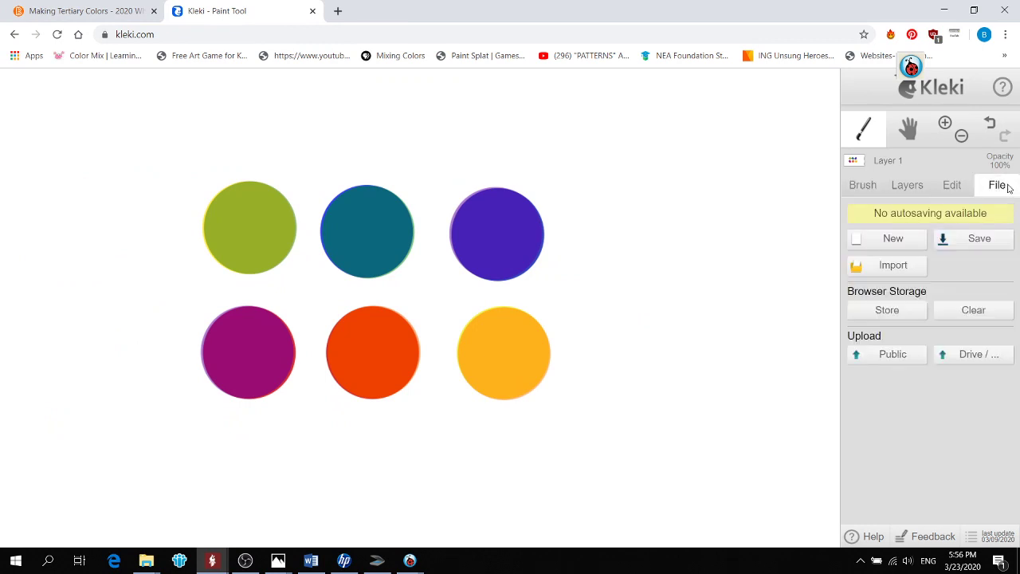
pyautogui.click(986, 240)
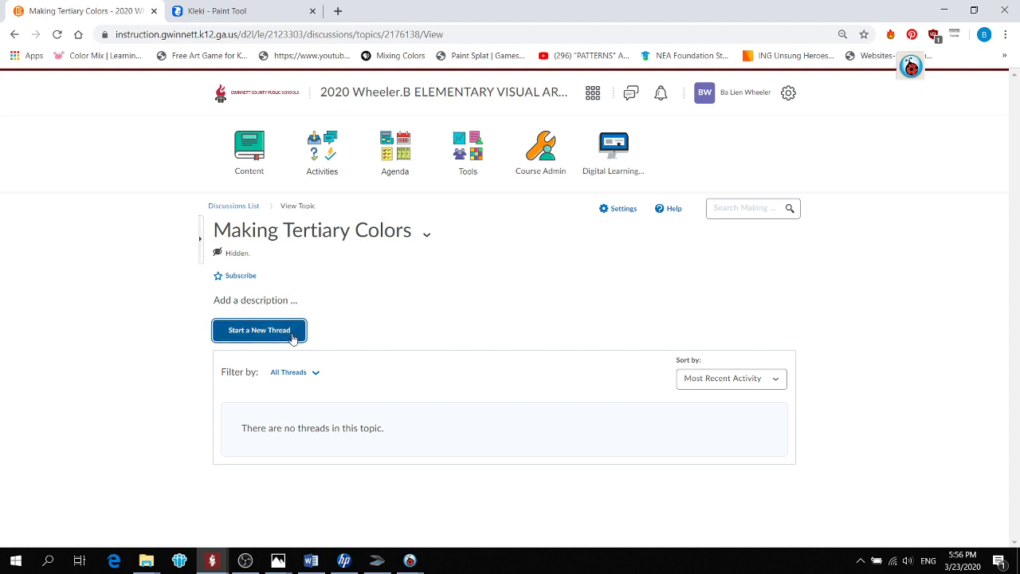
# - Enter the new thread's tertiary-colours subject and start uploading an image from My Computer
pyautogui.scroll(-3, 409, 271)
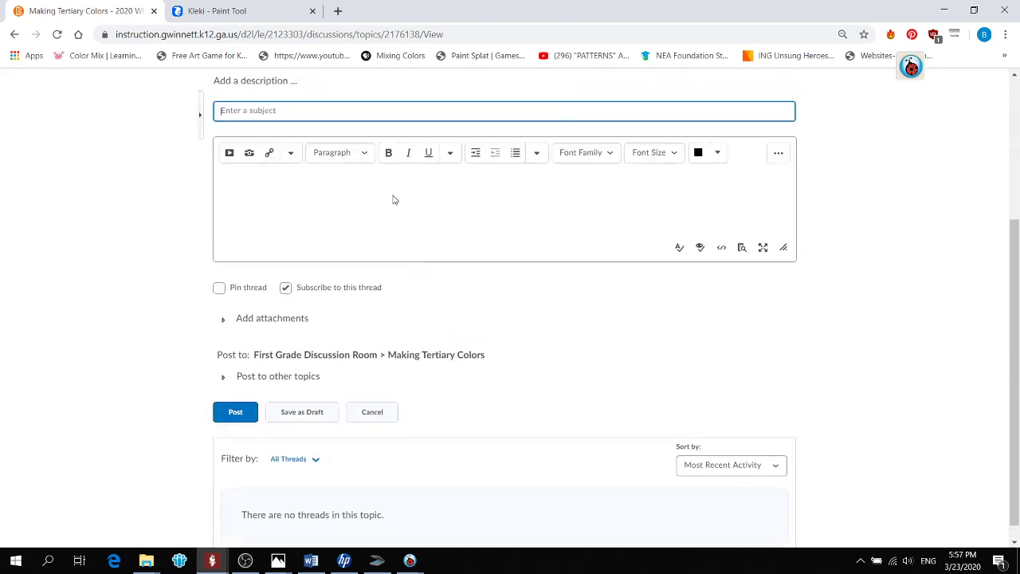
pyautogui.write('Ms. Wheeler Tertiary Colors')
pyautogui.click(249, 157)
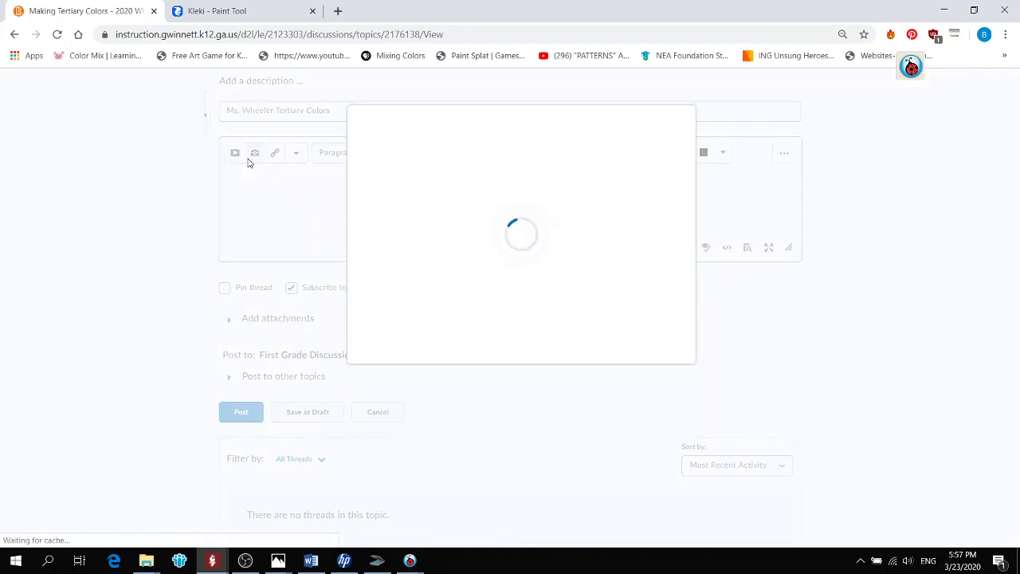
pyautogui.click(441, 164)
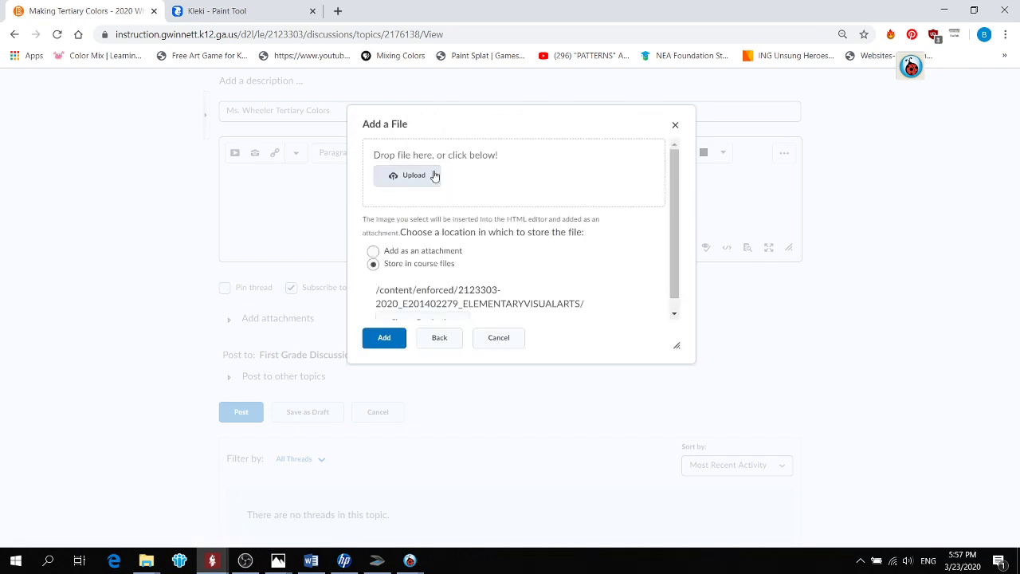
pyautogui.click(422, 183)
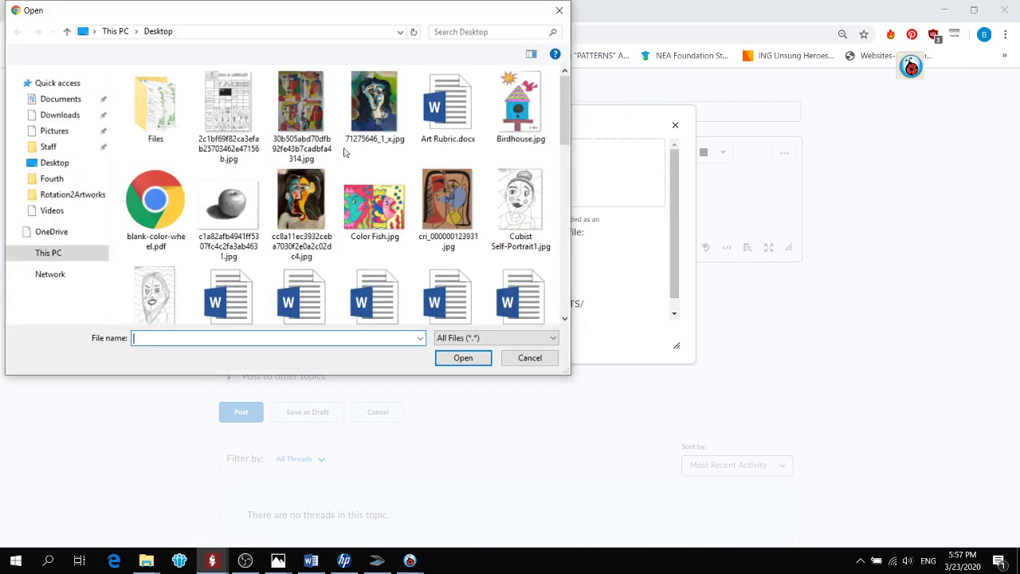
# - Select 2020_03_23_Kleki.png in the Downloads folder for upload
pyautogui.click(57, 116)
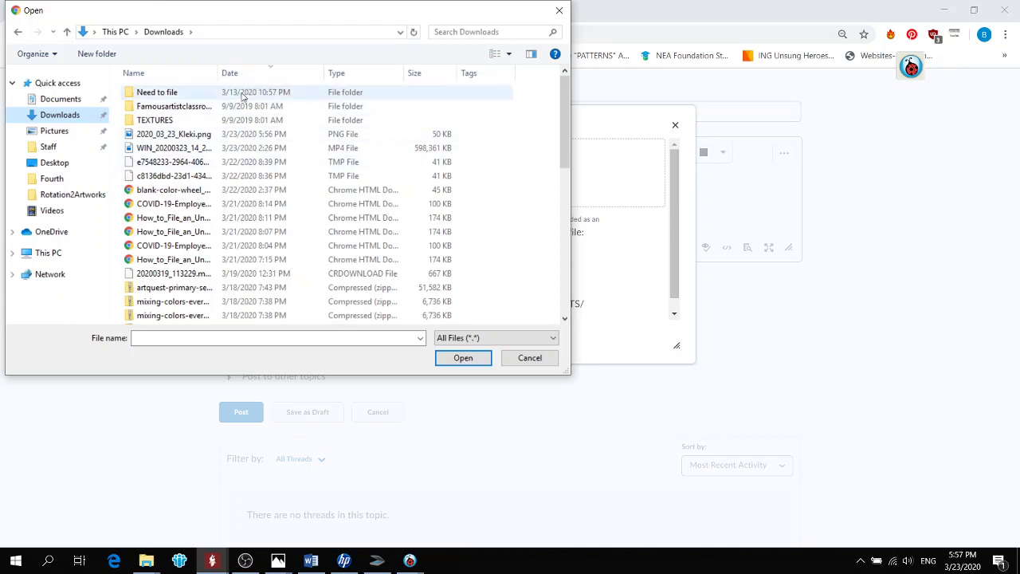
pyautogui.click(185, 137)
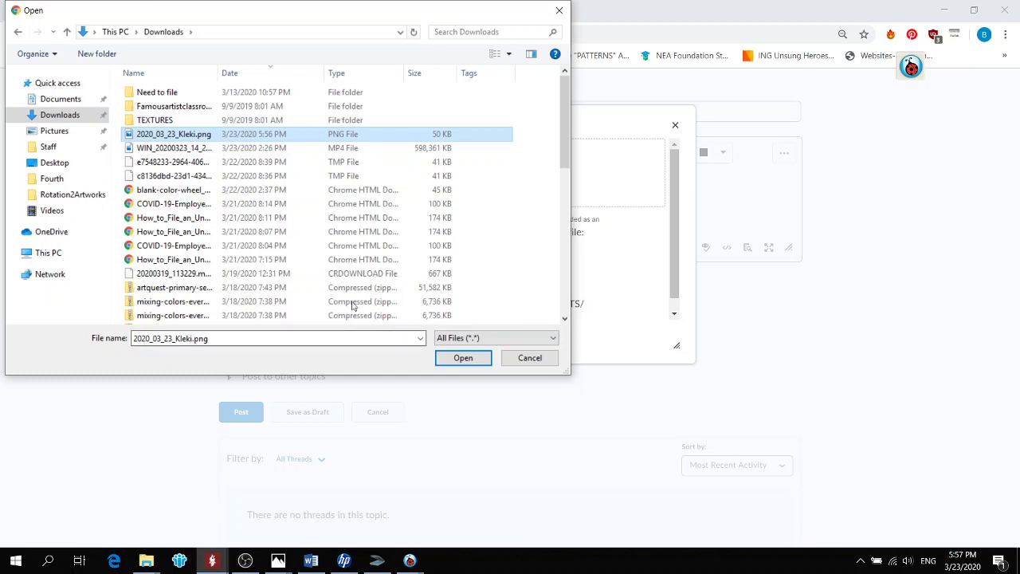
# - Upload the chosen six-circle PNG and add it to the thread's message
pyautogui.click(465, 358)
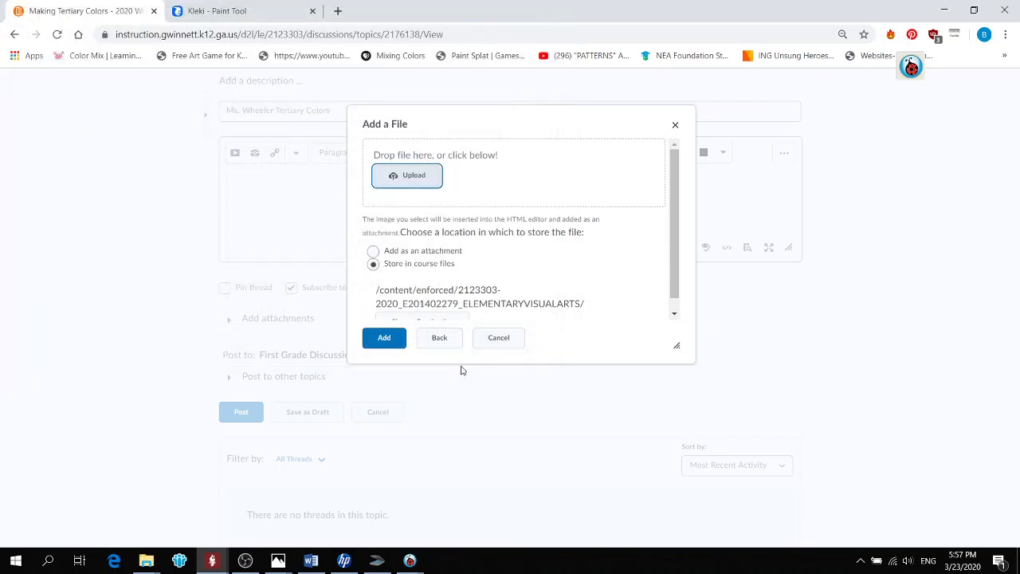
pyautogui.click(459, 269)
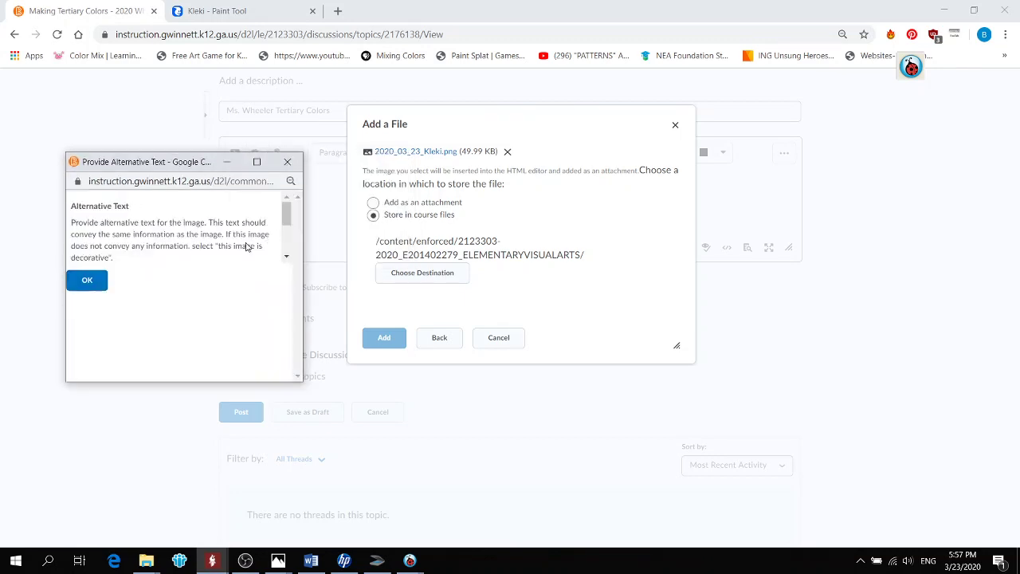
pyautogui.scroll(-2, 248, 247)
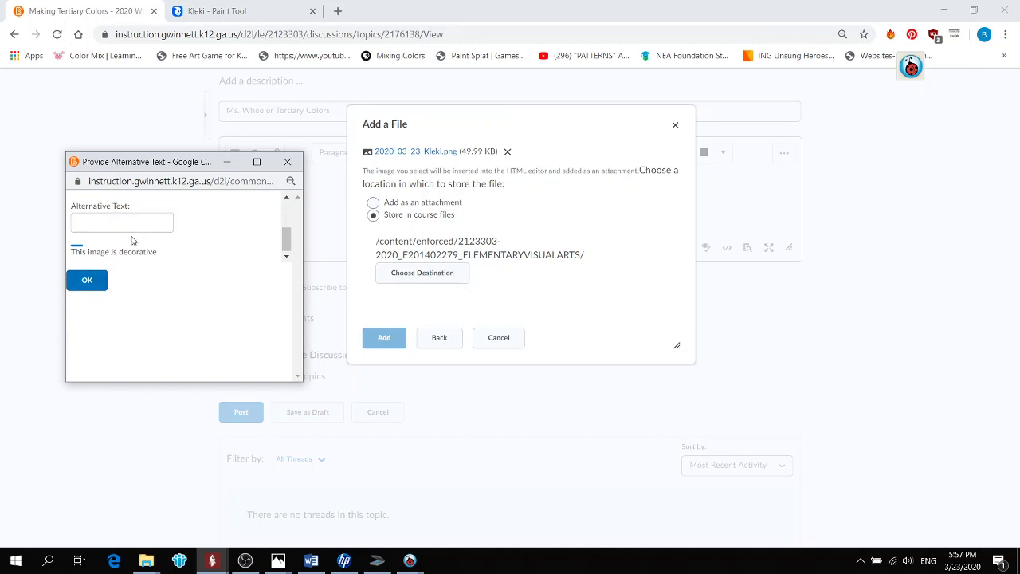
# - Accept the alternative text prompt and check that the image appears in the message body
pyautogui.click(86, 282)
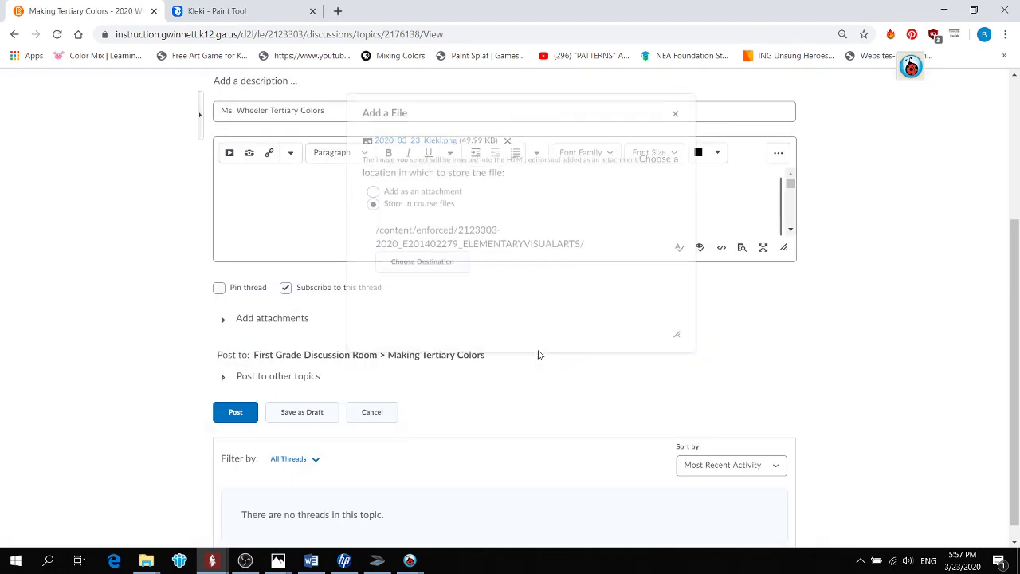
pyautogui.scroll(-2, 767, 204)
pyautogui.scroll(2, 766, 204)
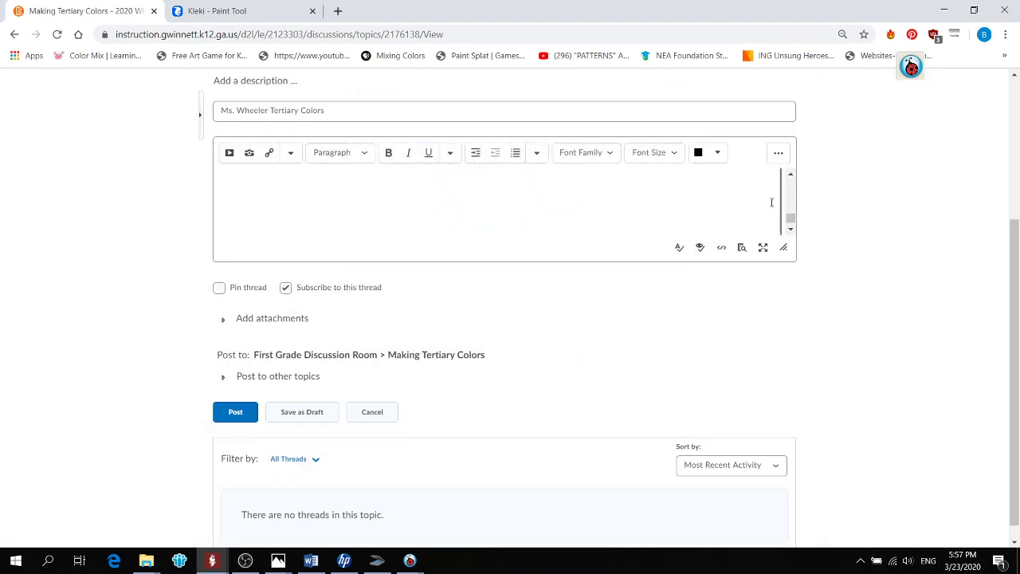
pyautogui.scroll(-3, 767, 204)
pyautogui.scroll(-1, 766, 205)
pyautogui.scroll(2, 767, 205)
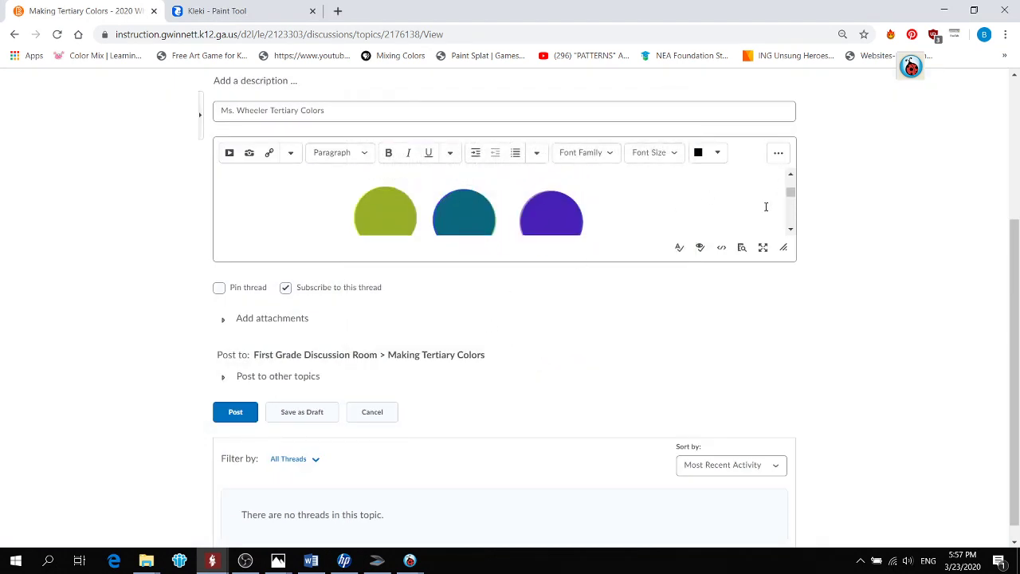
pyautogui.scroll(-1, 765, 207)
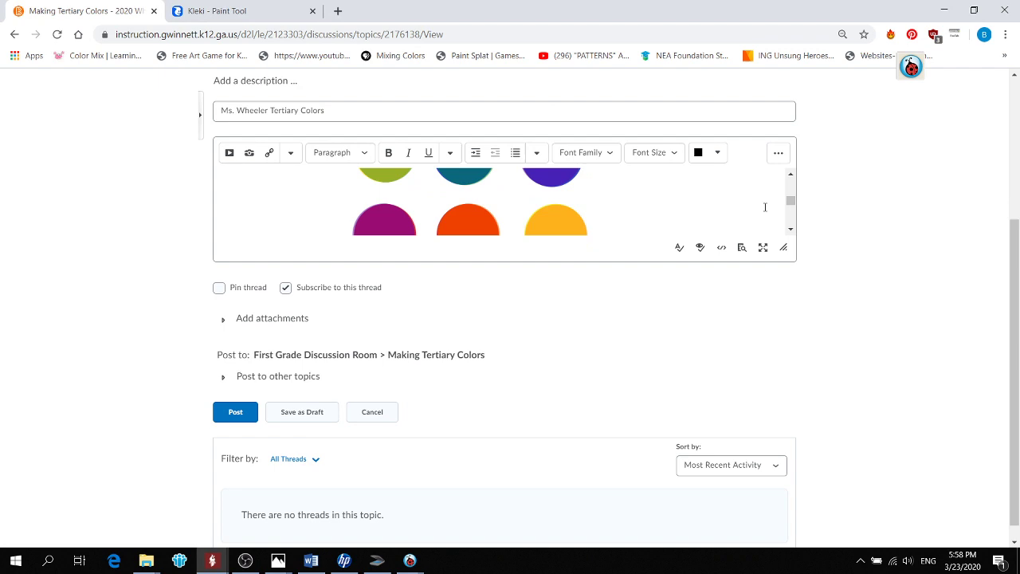
# - Post the tertiary-colors thread and expand it to show the six-circle image
pyautogui.click(235, 412)
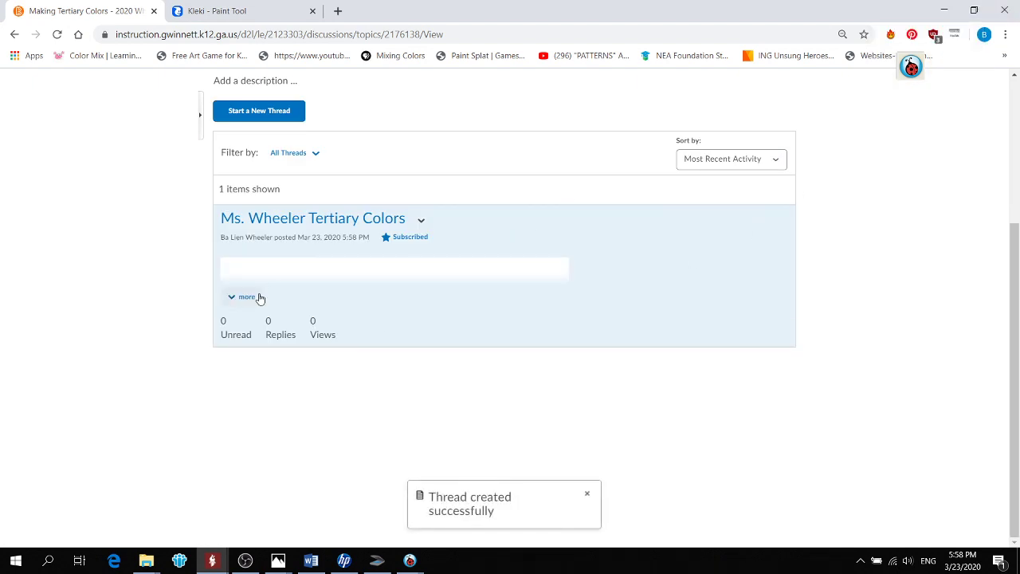
pyautogui.click(257, 296)
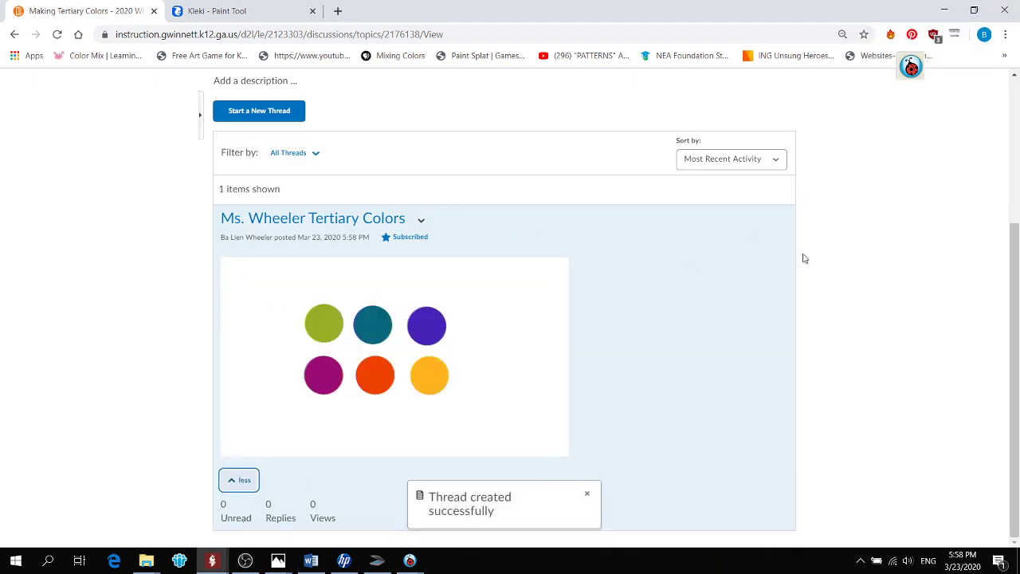